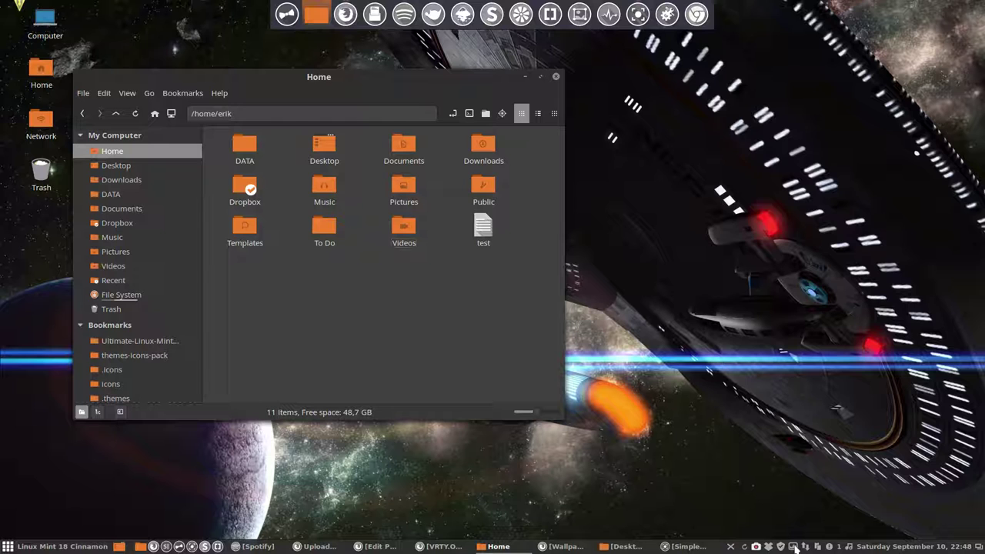
Cycle the wallpaper between the tiger and grey umbrellas images, ending on the tiger
click(795, 548)
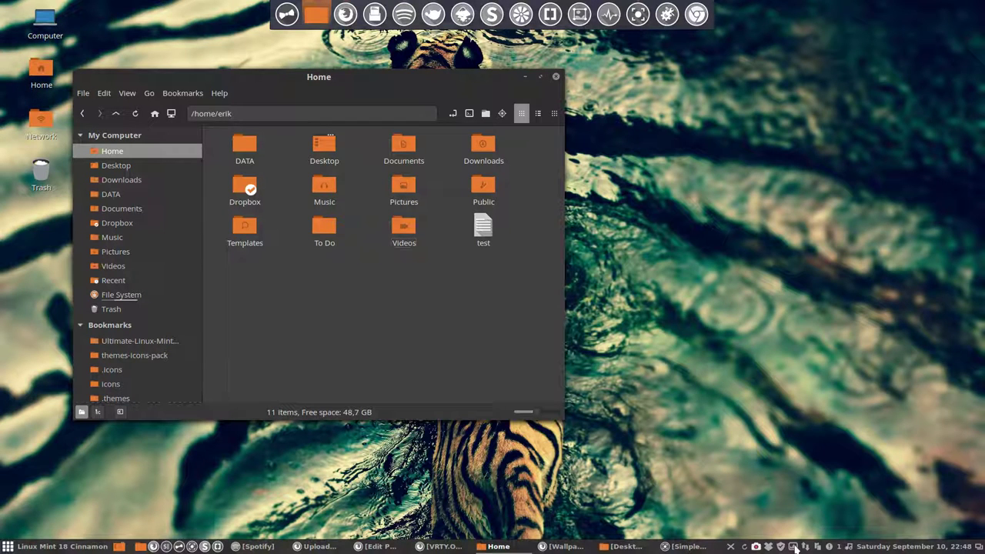
click(795, 548)
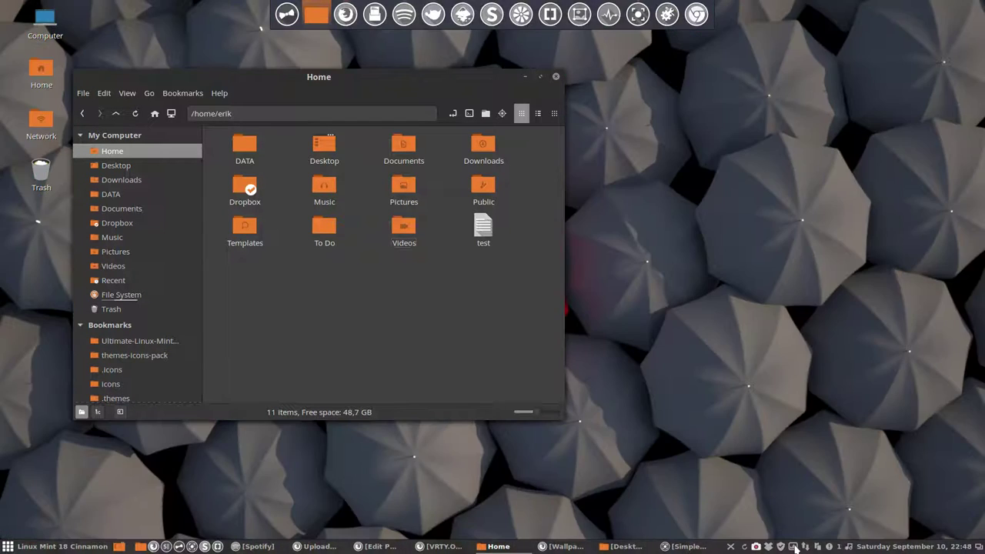
click(795, 548)
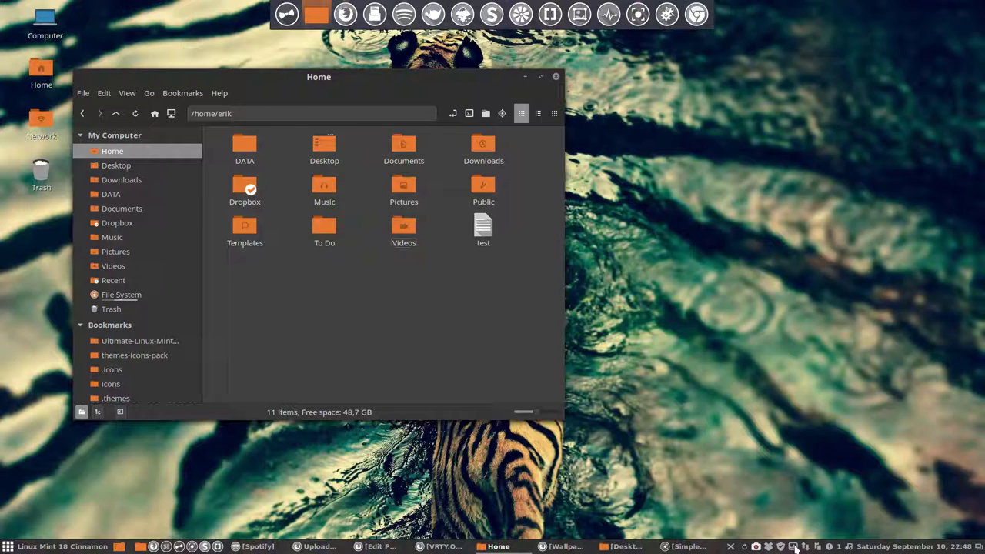
click(795, 548)
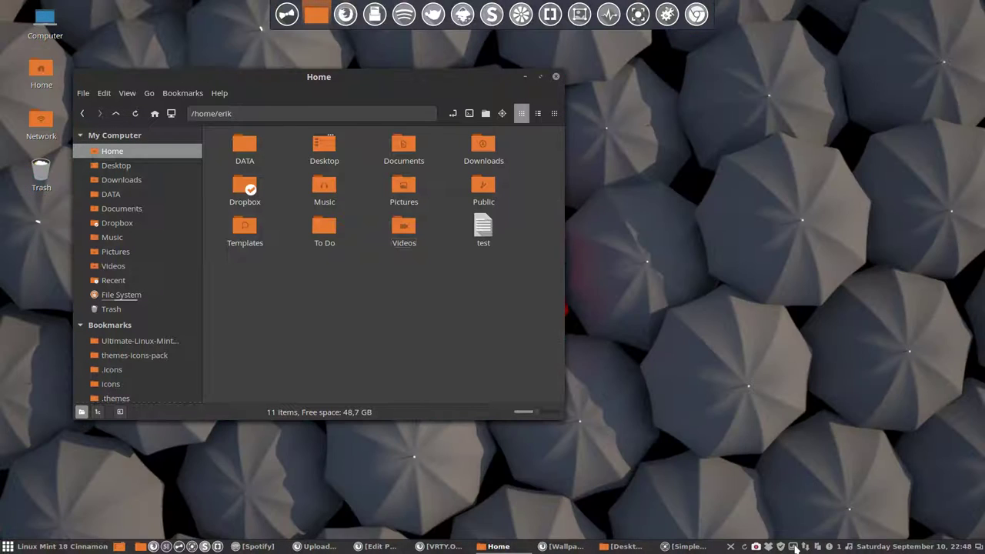
click(795, 548)
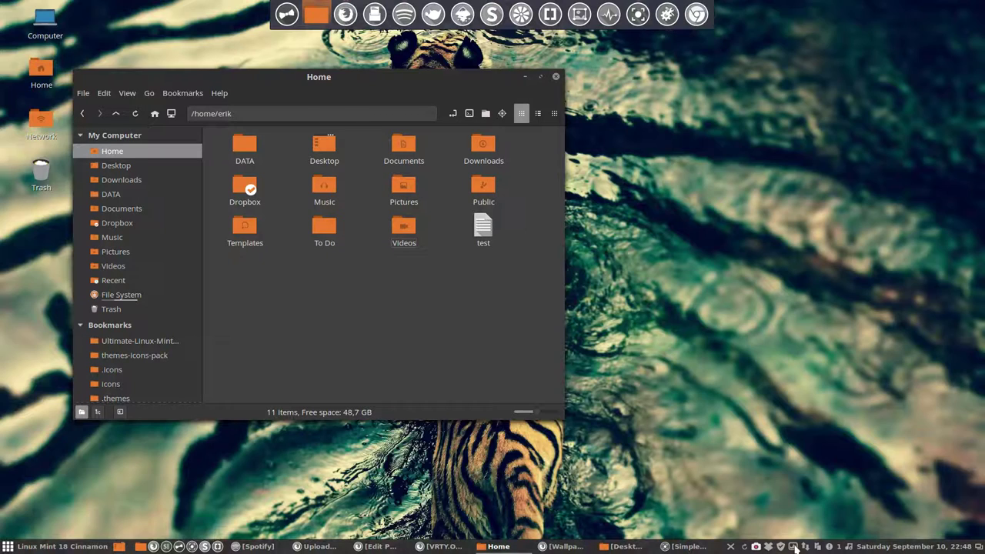
Toggle the wallpaper between the starship scene and the tiger, finishing on the tiger in water
click(795, 548)
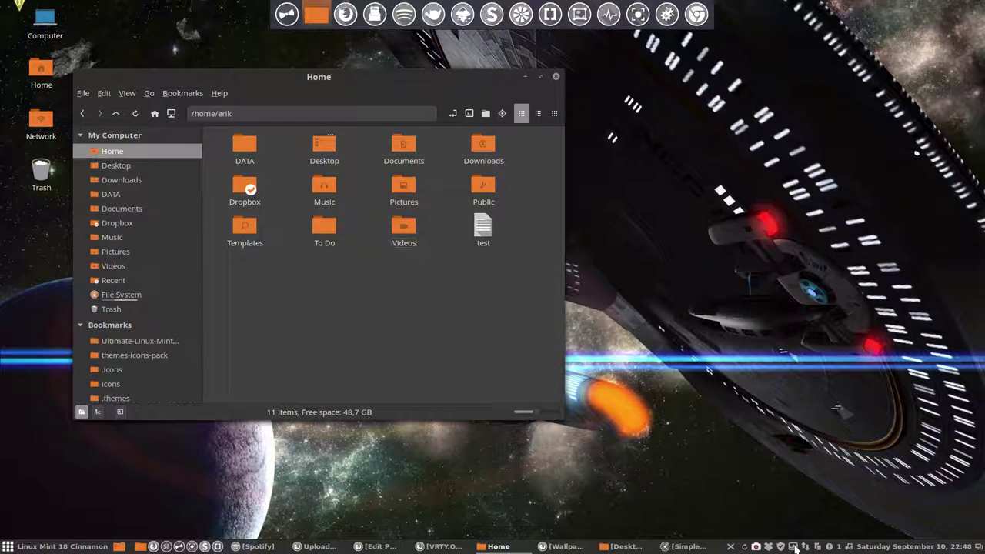
click(796, 548)
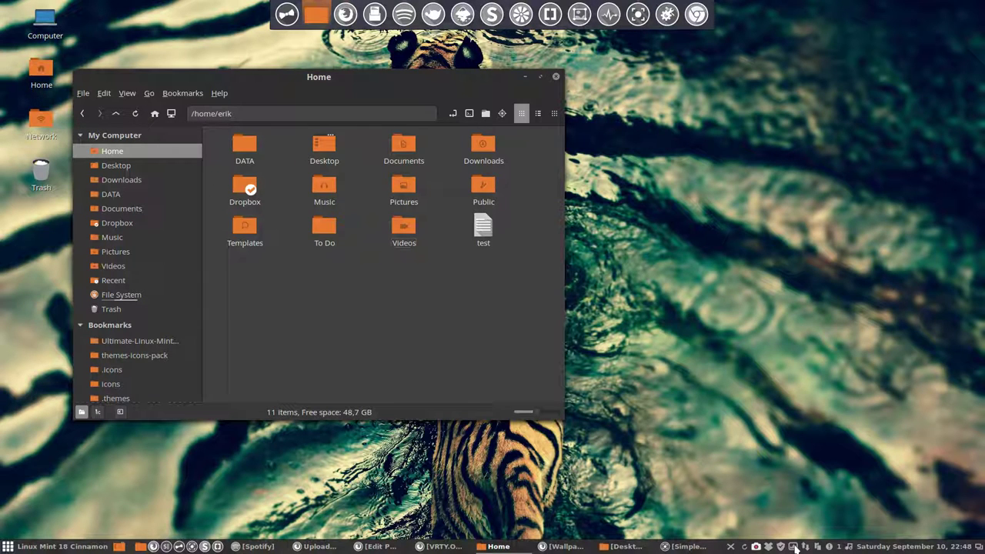
click(796, 548)
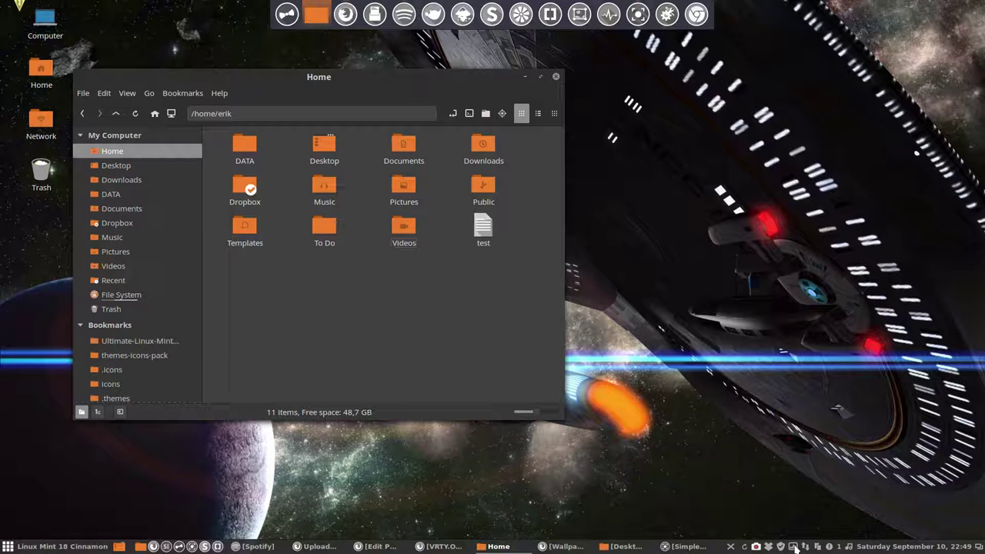
click(797, 547)
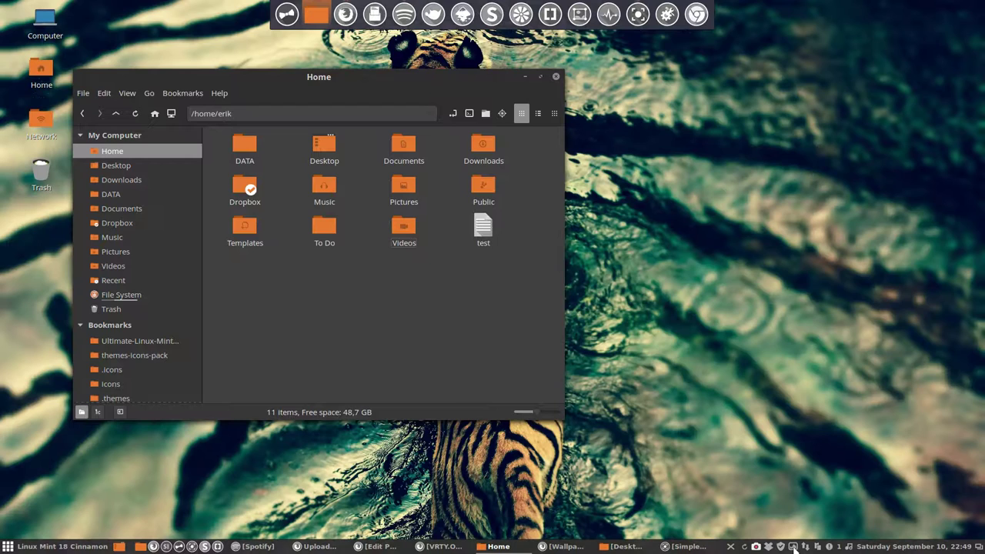